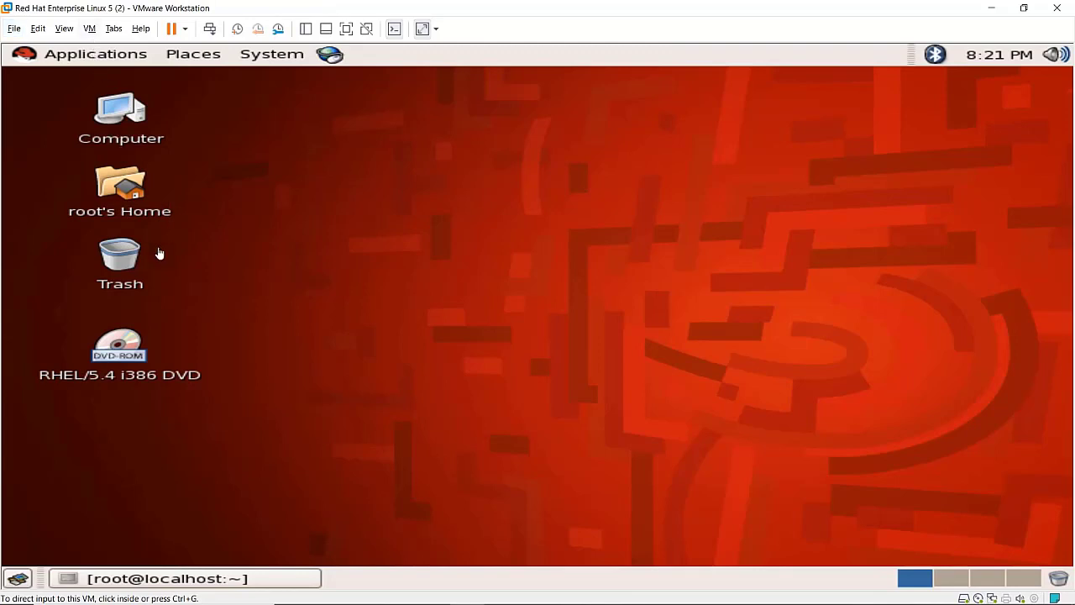
Step: Open the RHEL/5.4 i386 DVD, check its Server folder, and close the disc window
left_click(156, 363)
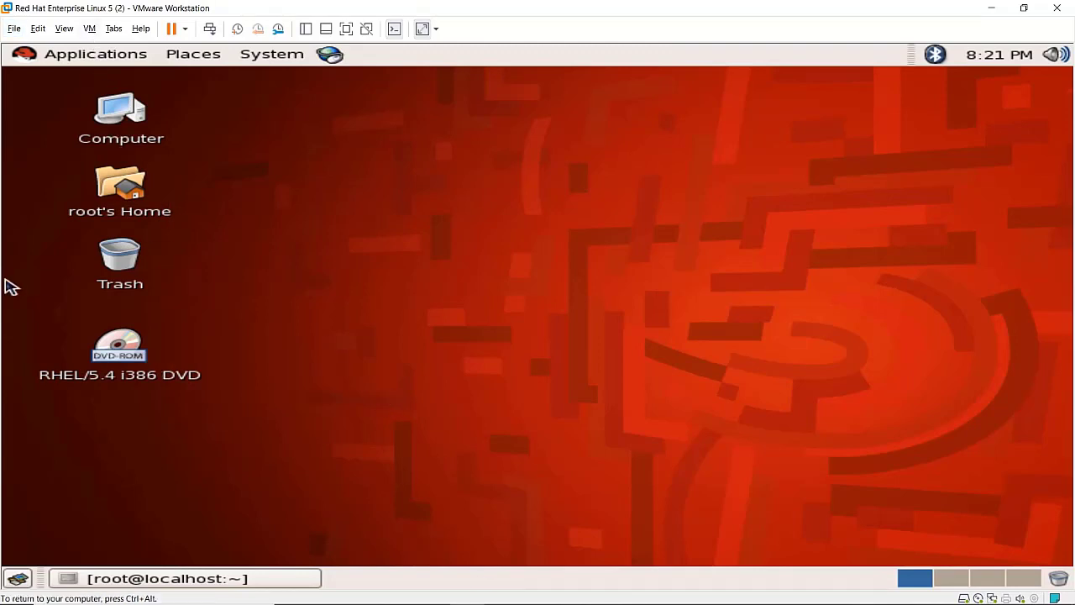
double_click(122, 361)
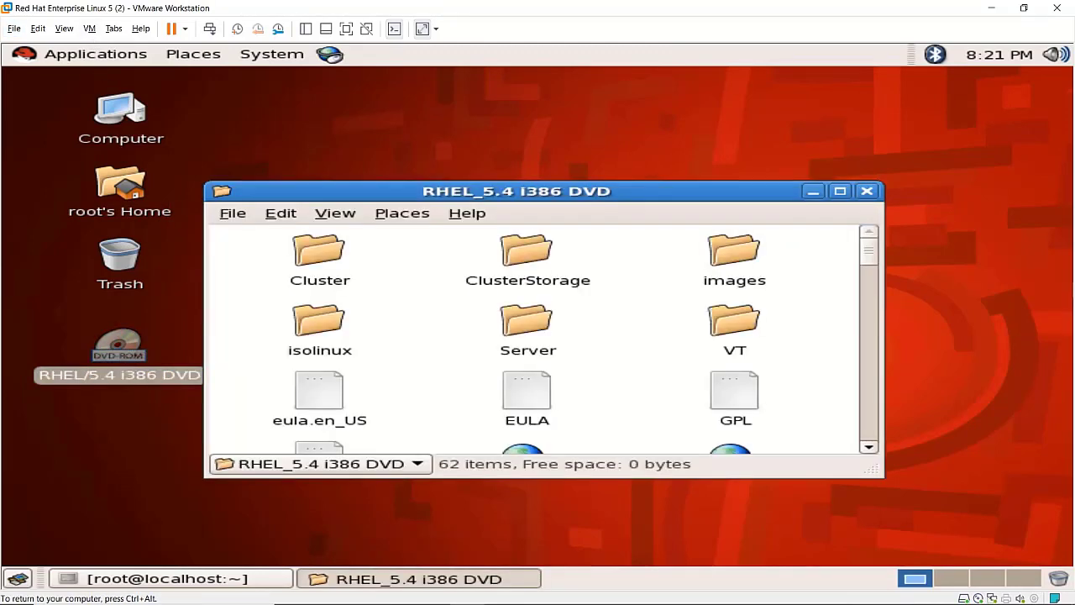
left_click(525, 332)
right_click(529, 336)
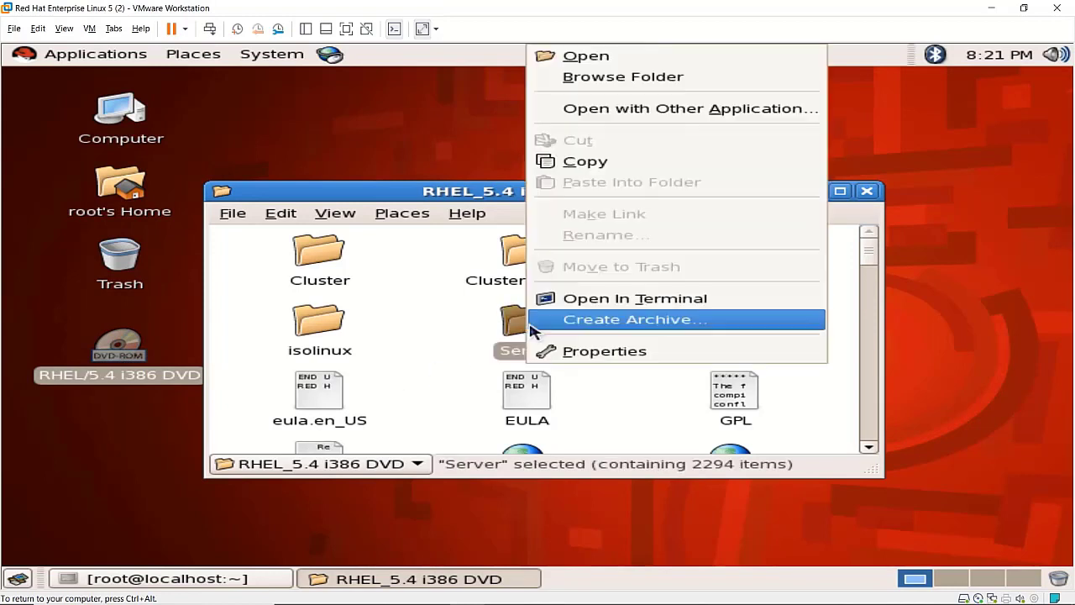
left_click(471, 124)
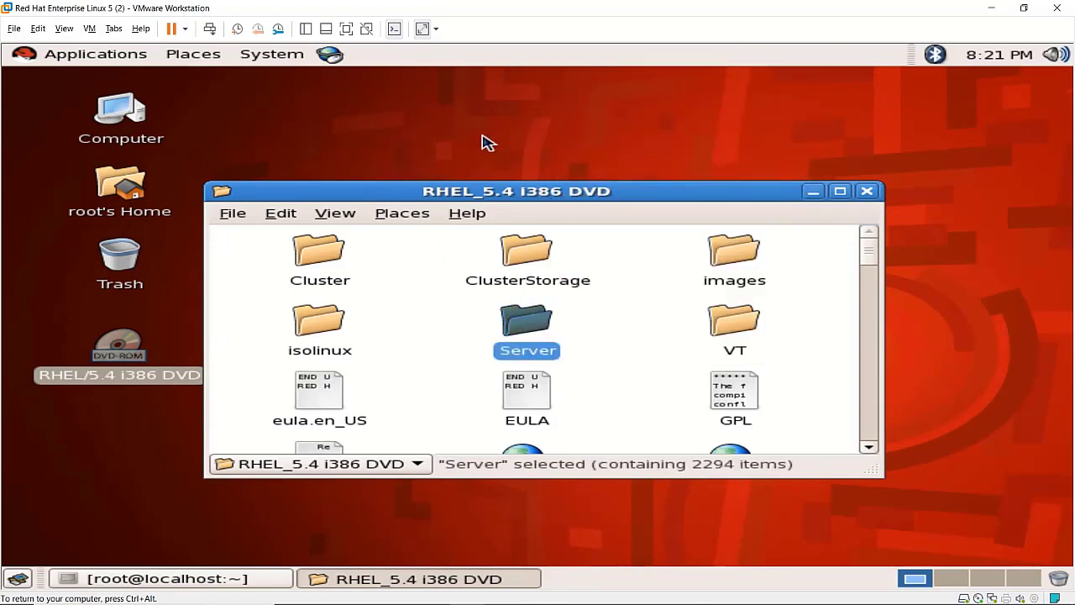
left_click(868, 191)
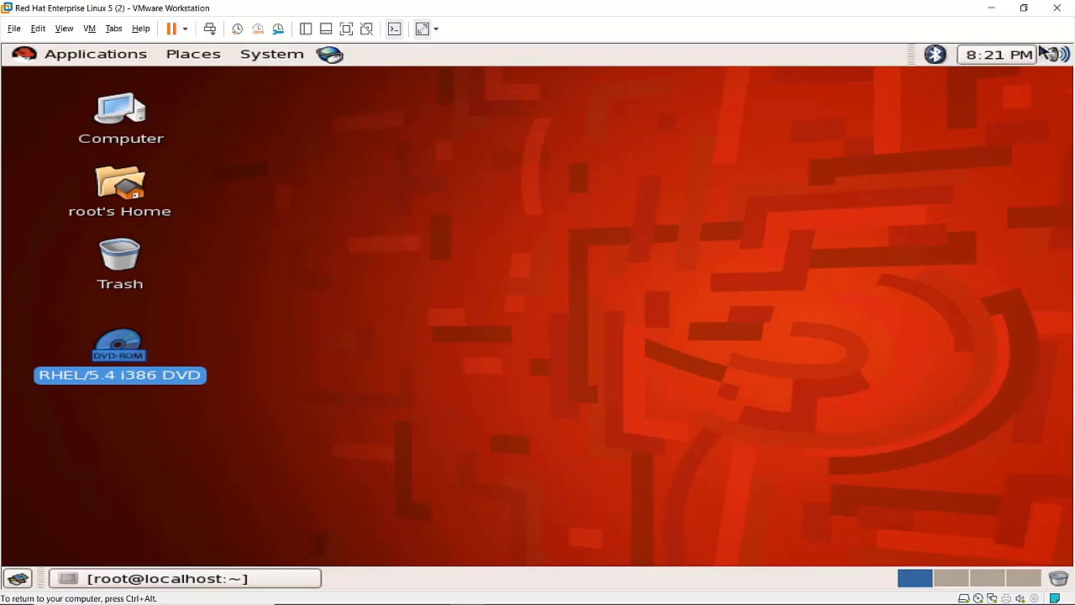
Step: Switch to the Windows host and review the HTTP and ETP/FTP server options in the Everything search program, closing it when done
key("ctrl+alt")
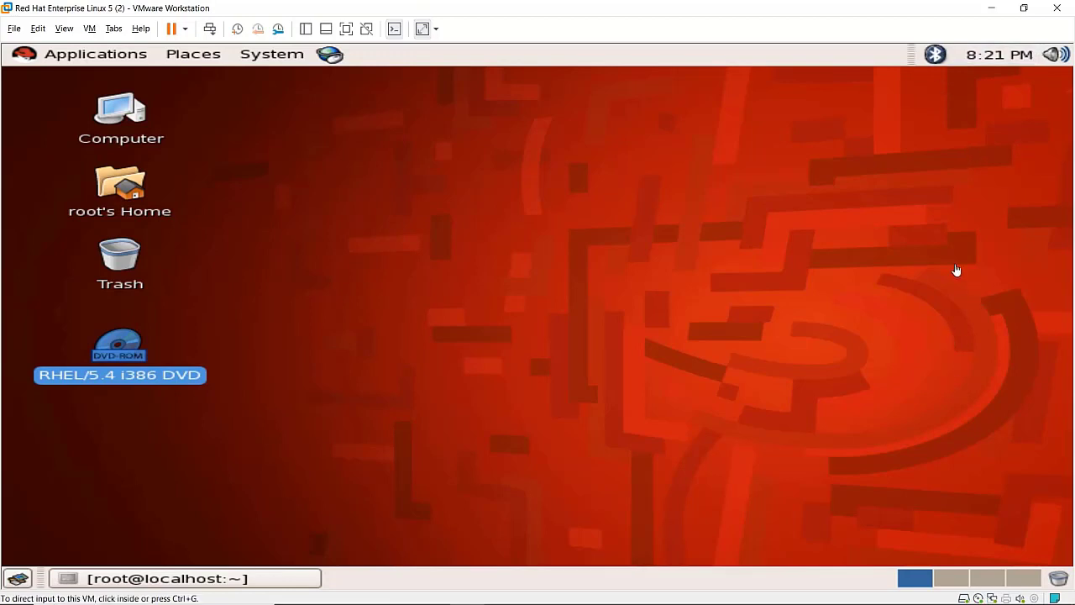
left_click(988, 11)
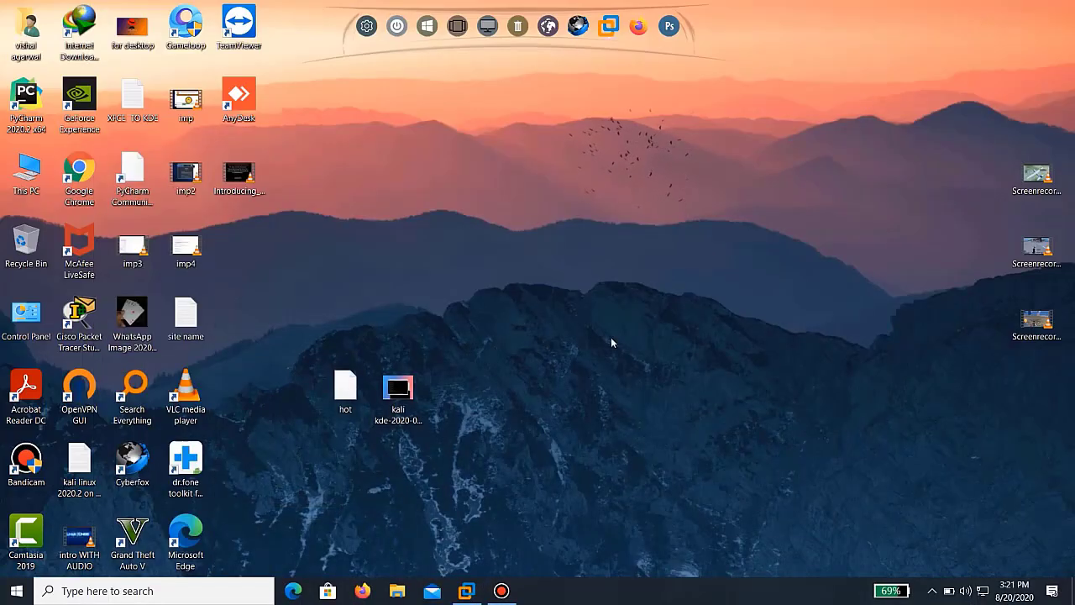
double_click(132, 402)
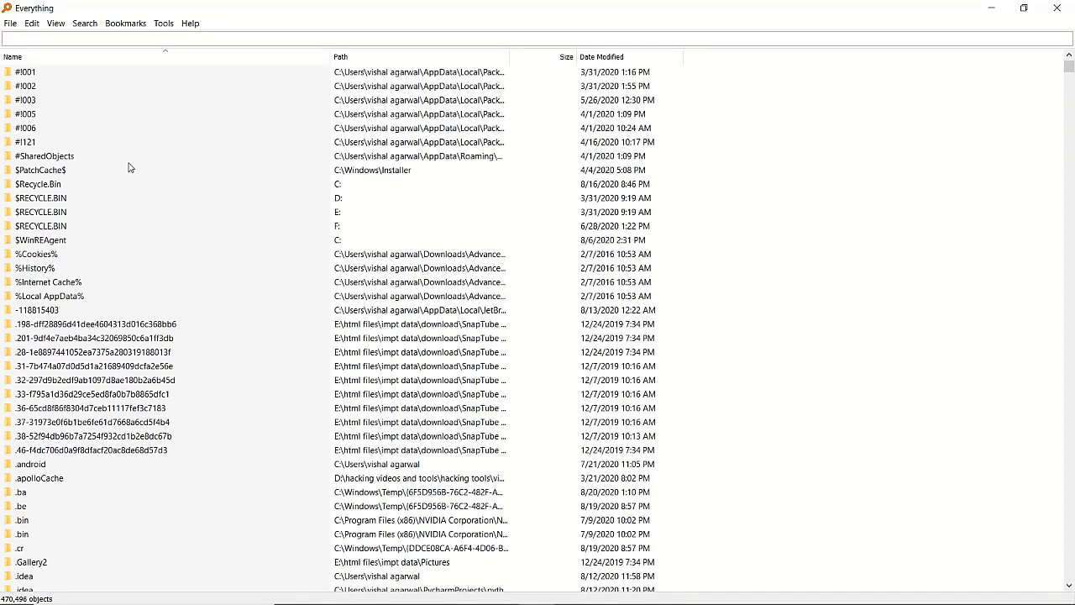
left_click(161, 23)
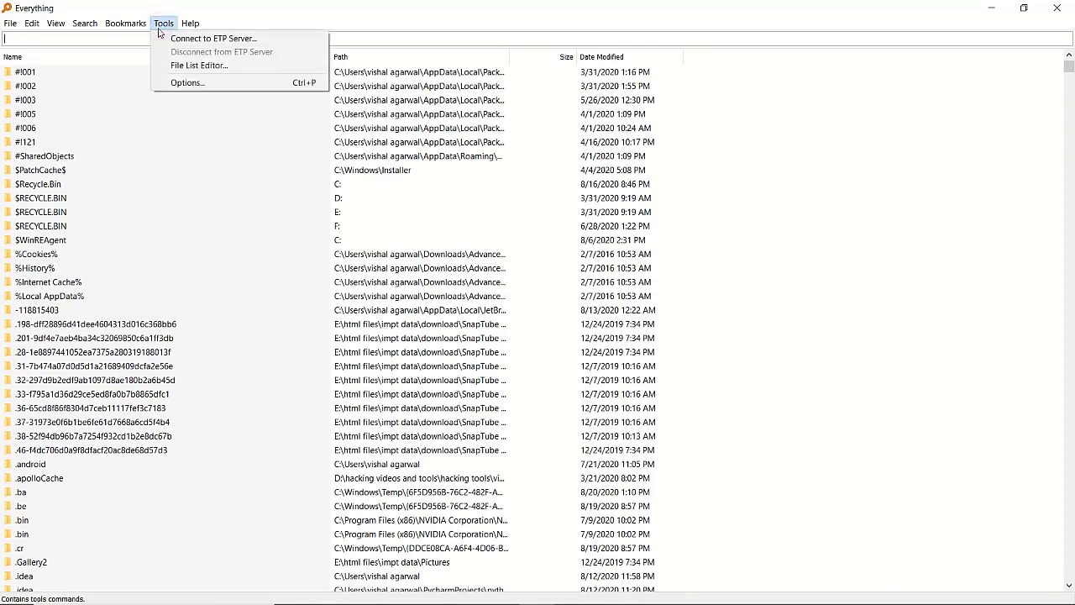
left_click(188, 83)
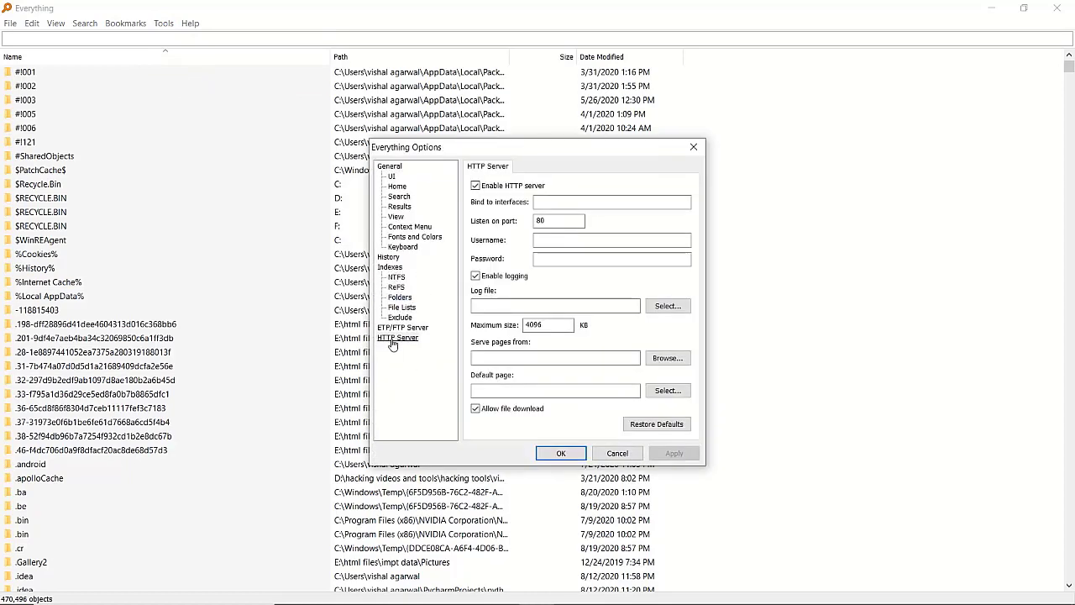
left_click(423, 330)
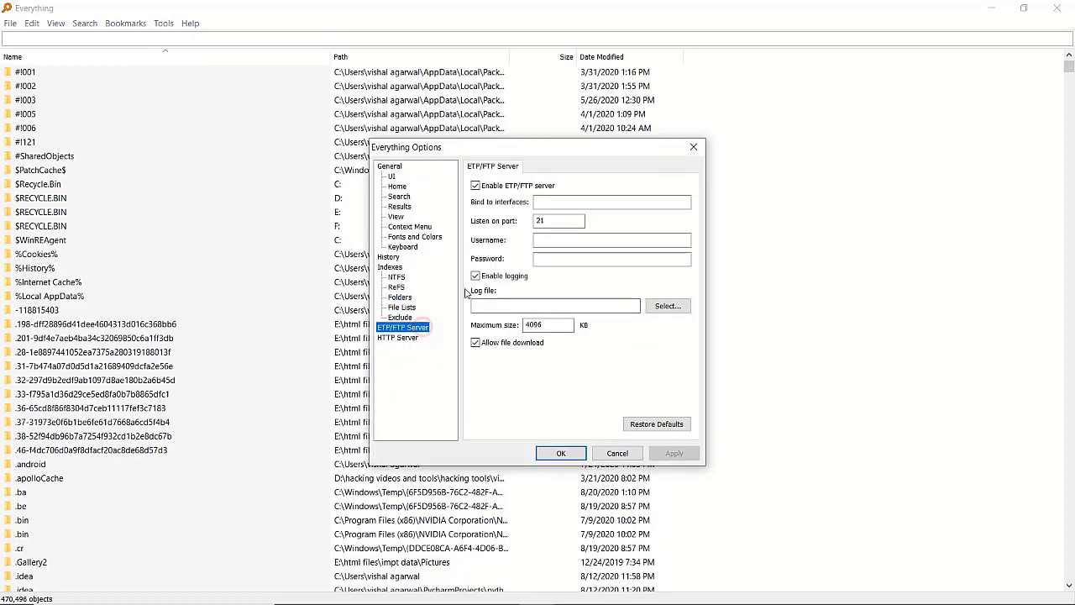
left_click(560, 453)
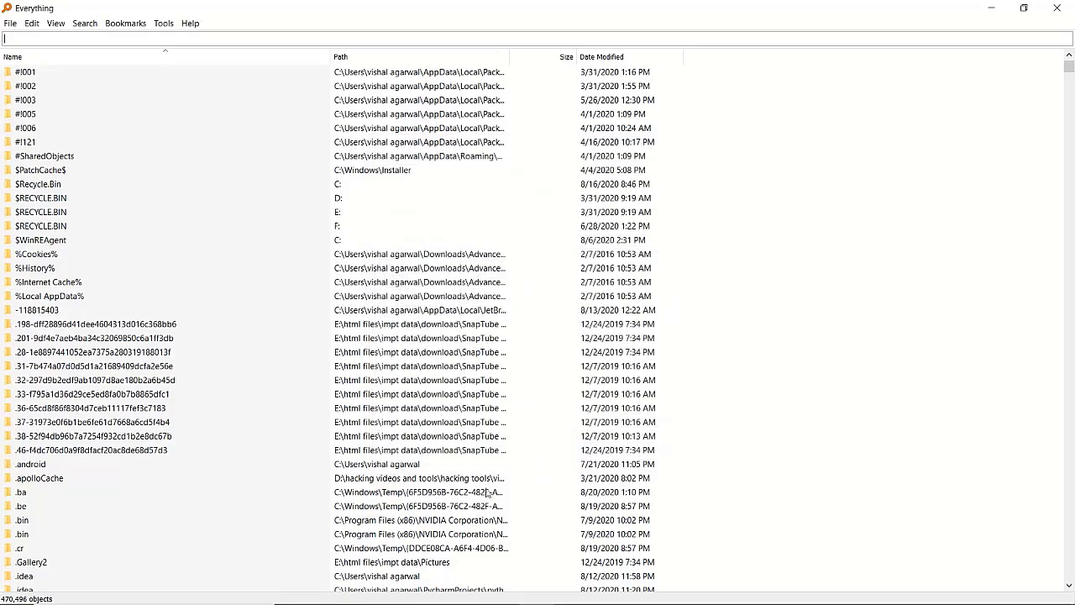
left_click(1057, 8)
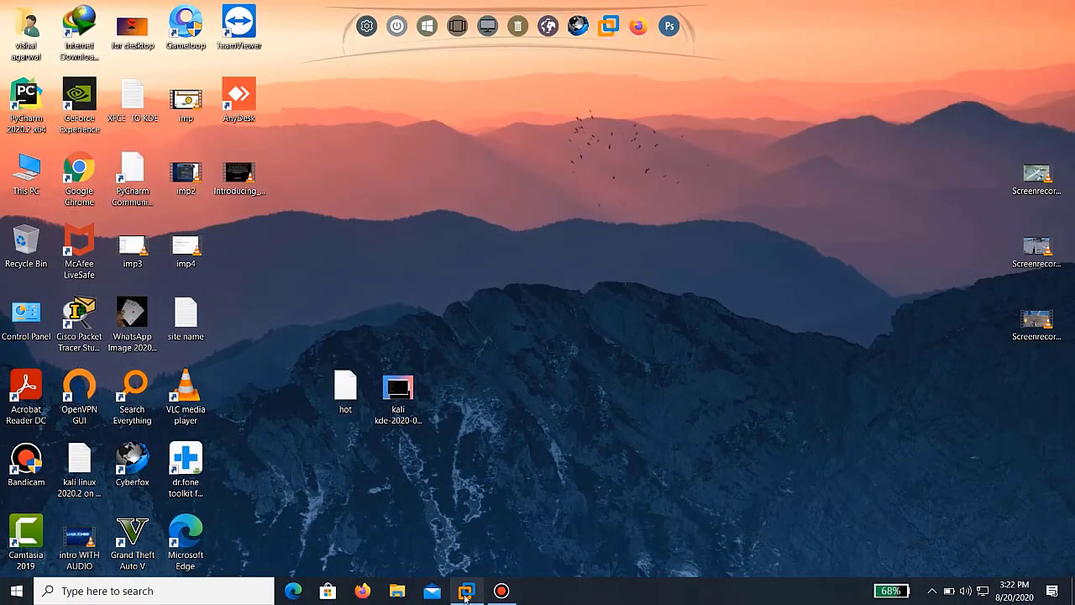
Step: Return to the Red Hat Enterprise Linux 5 virtual machine, open a terminal, and enter the elinks command name without running it
mouse_move(465, 593)
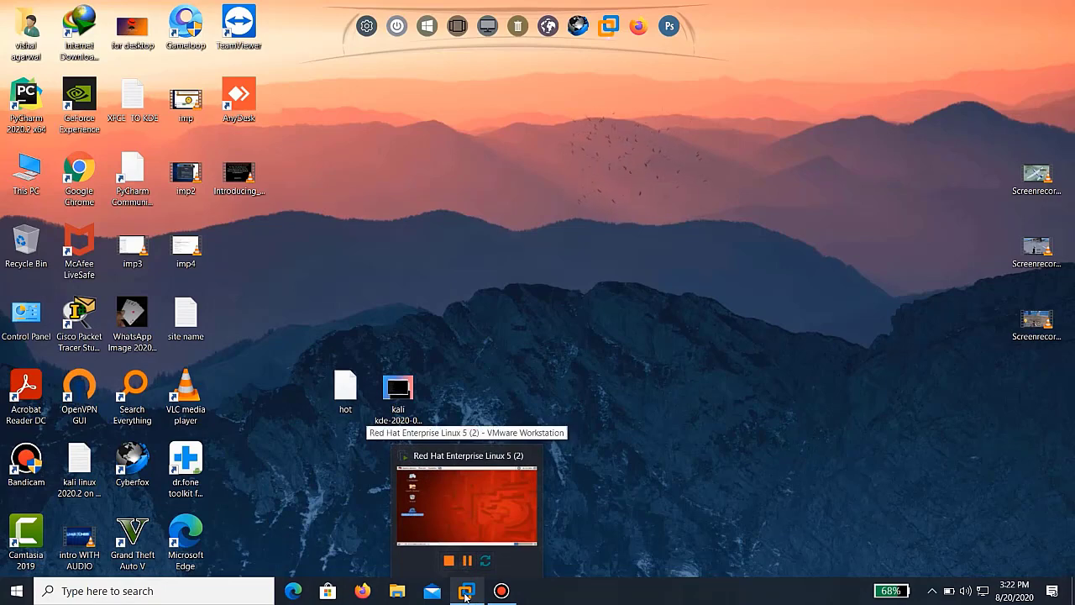
left_click(493, 446)
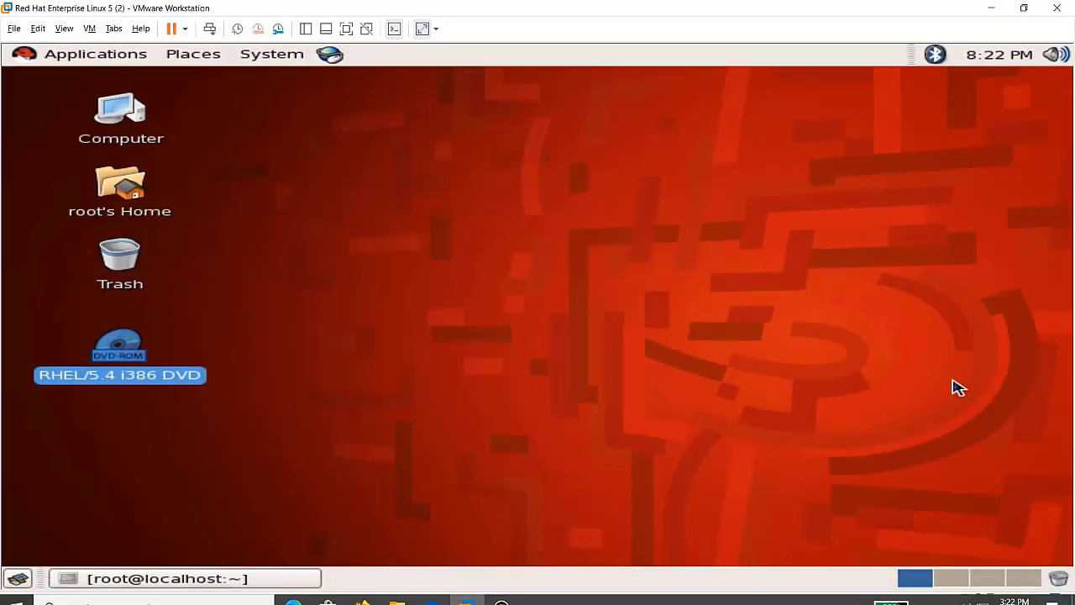
left_click(119, 256)
left_click(608, 210)
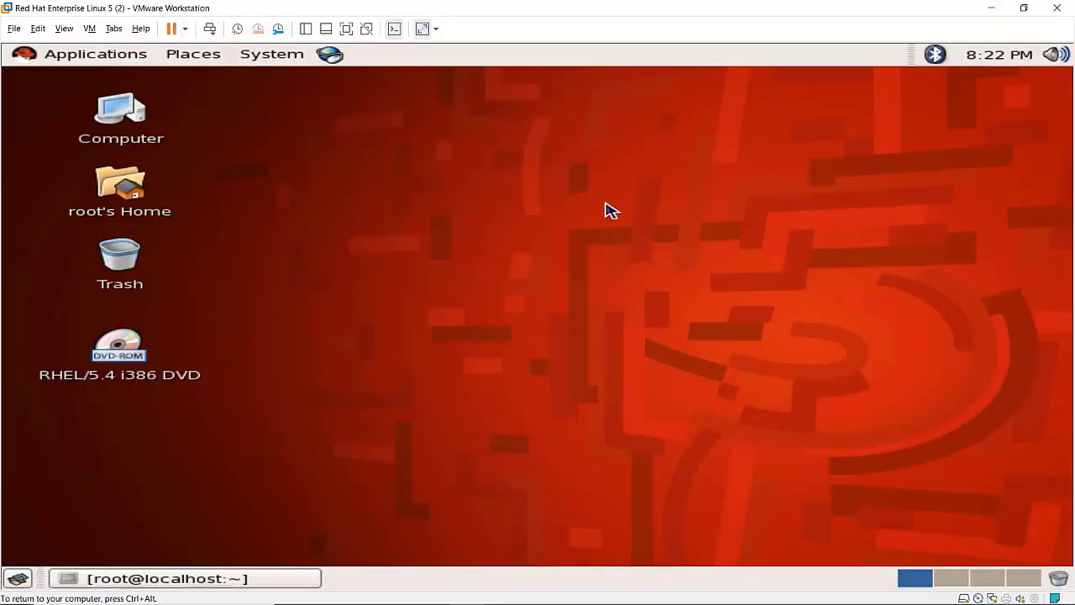
right_click(607, 210)
left_click(680, 289)
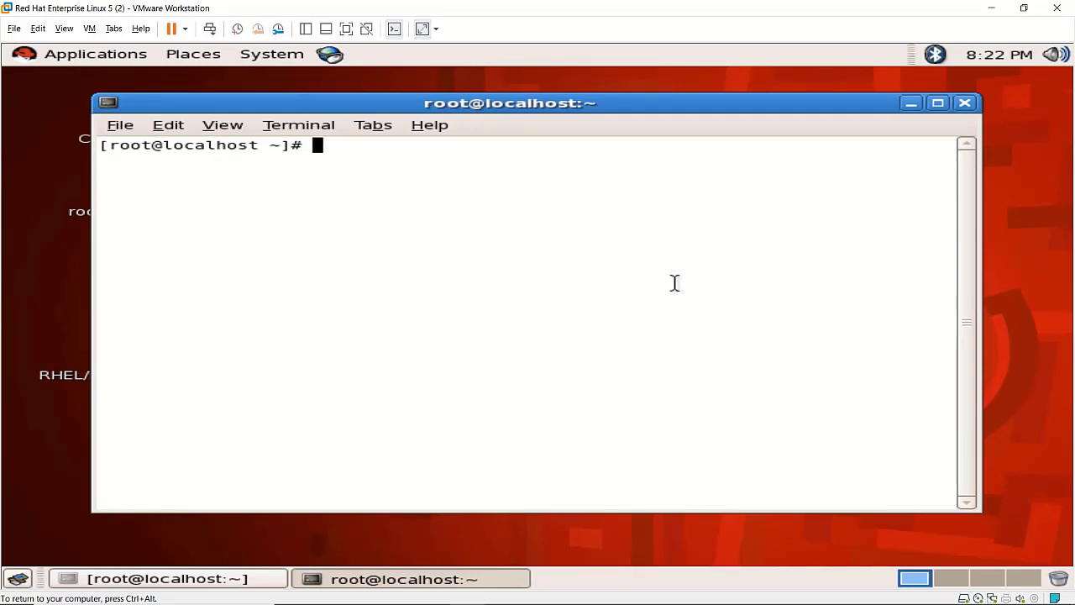
type("elinks")
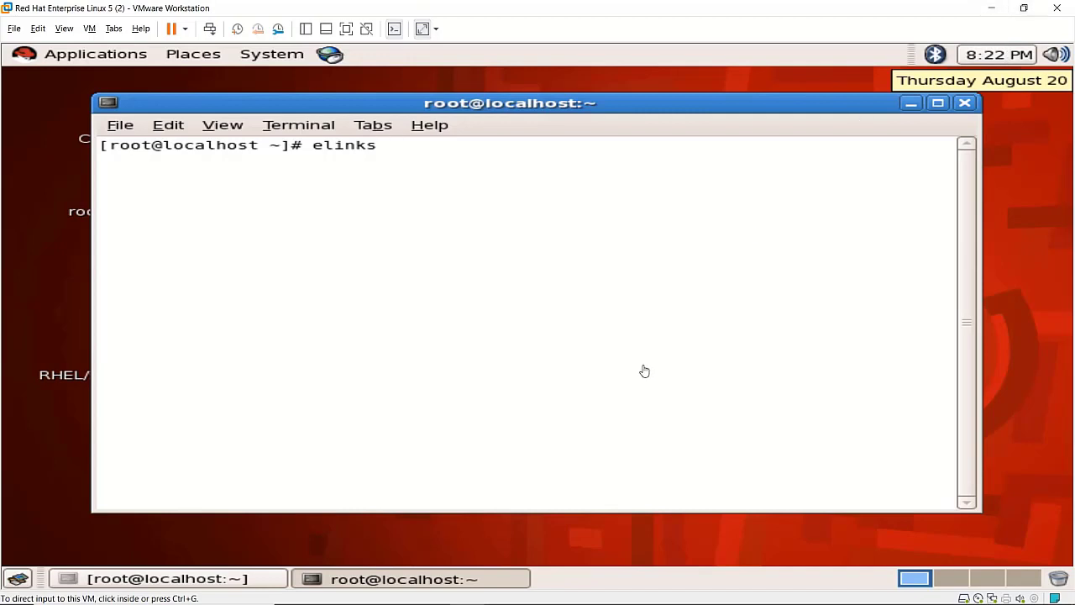
Step: Run ipconfig in a Windows command prompt on the host, look up the Ethernet adapter's IPv4 address, and close the prompt
key("super")
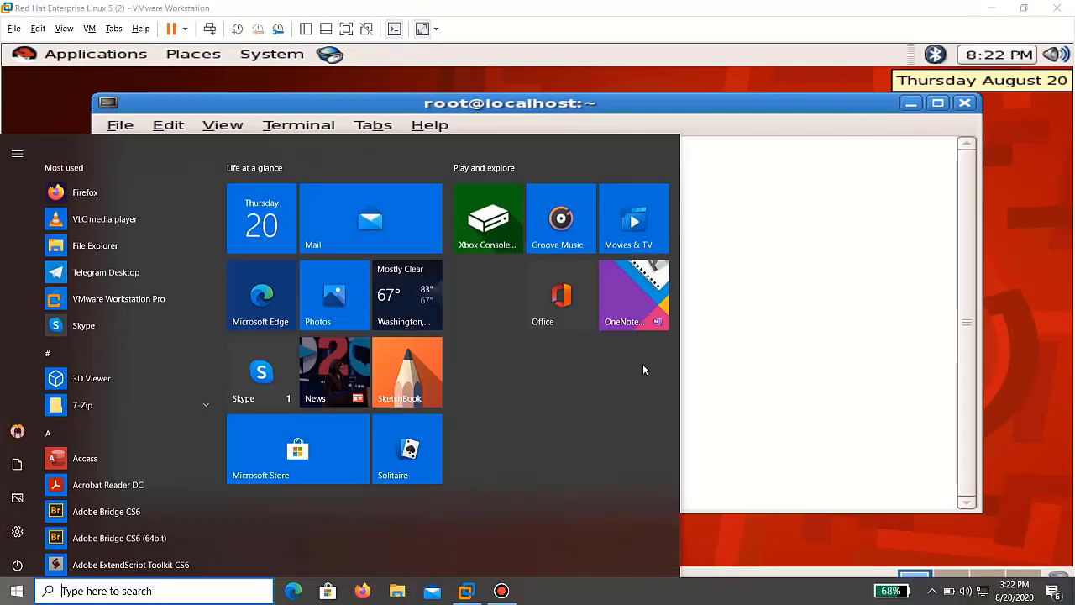
key("super+r")
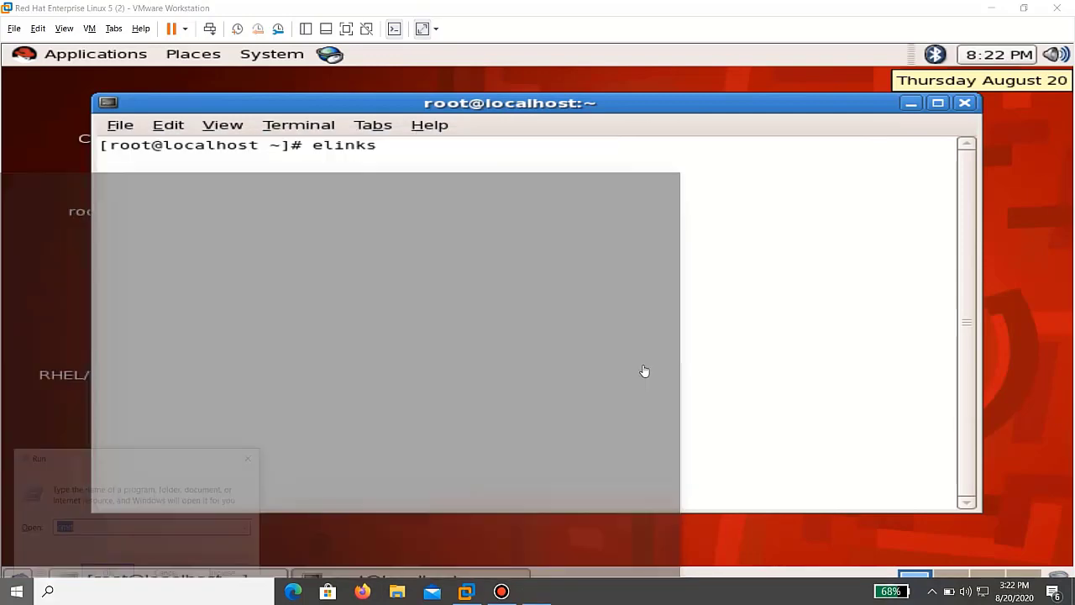
key("Return")
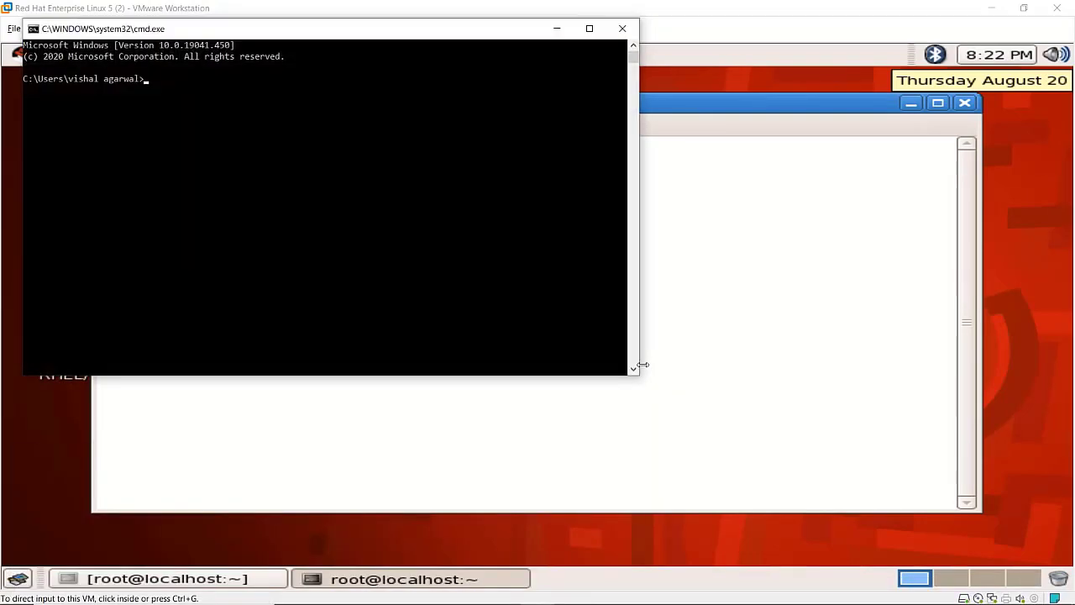
type("ipconfig")
key("Return")
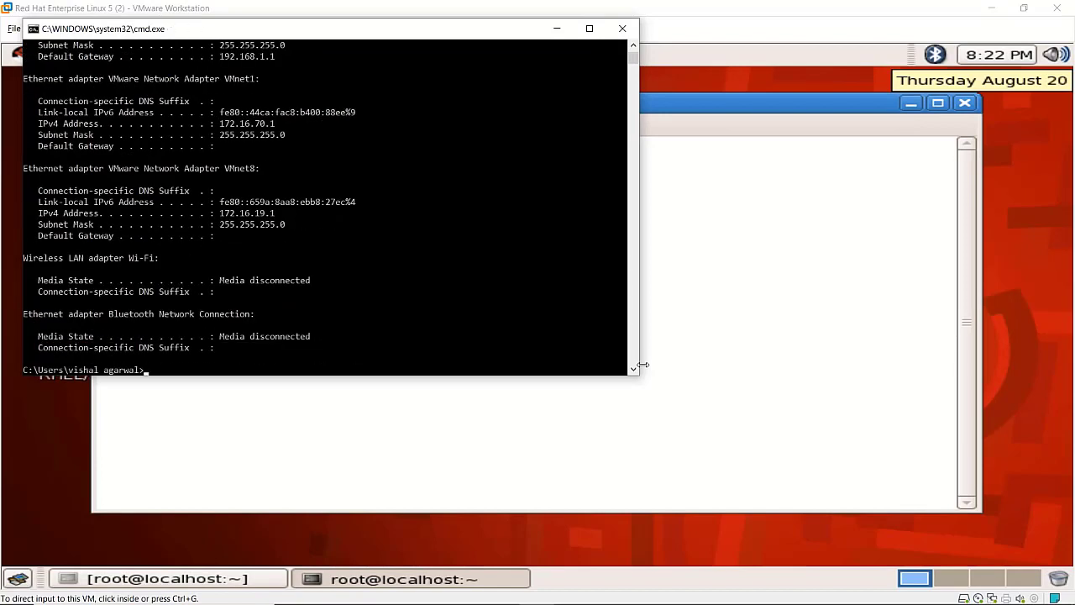
scroll(423, 283, "up", 15)
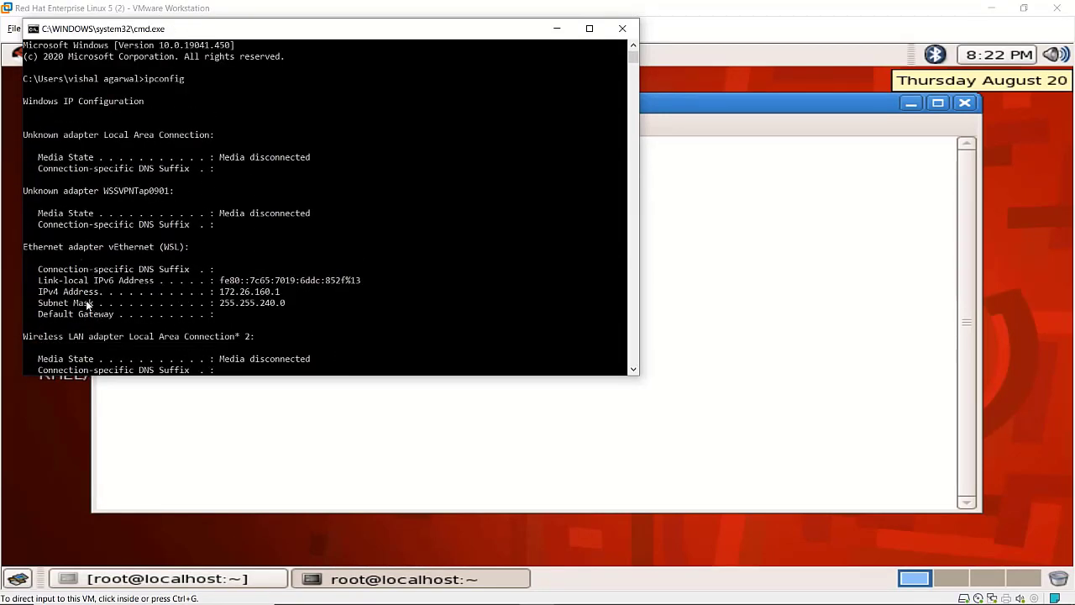
scroll(85, 294, "down", 3)
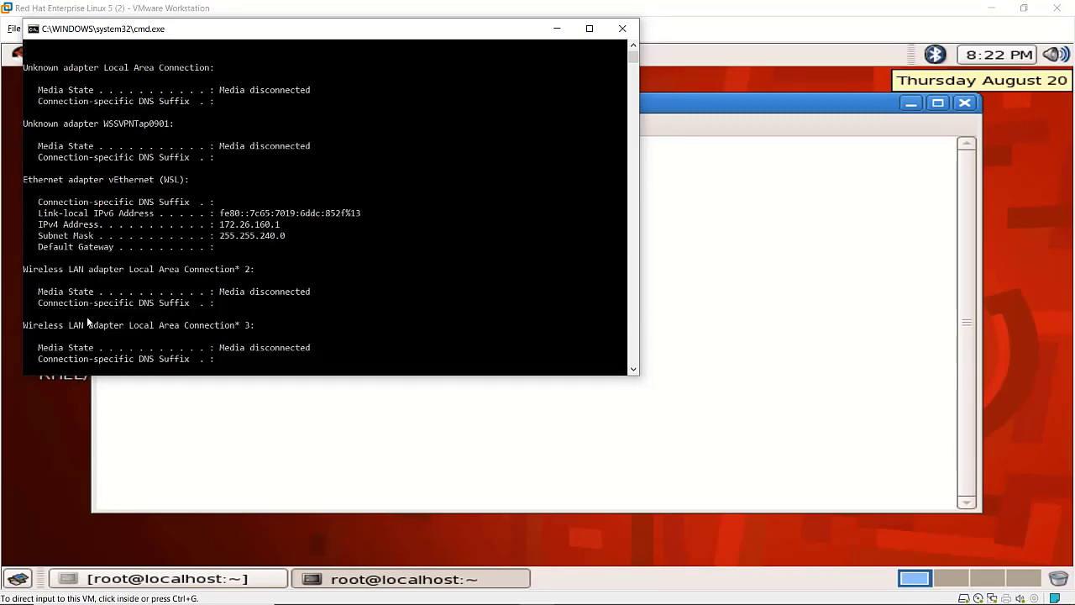
scroll(85, 356, "down", 1)
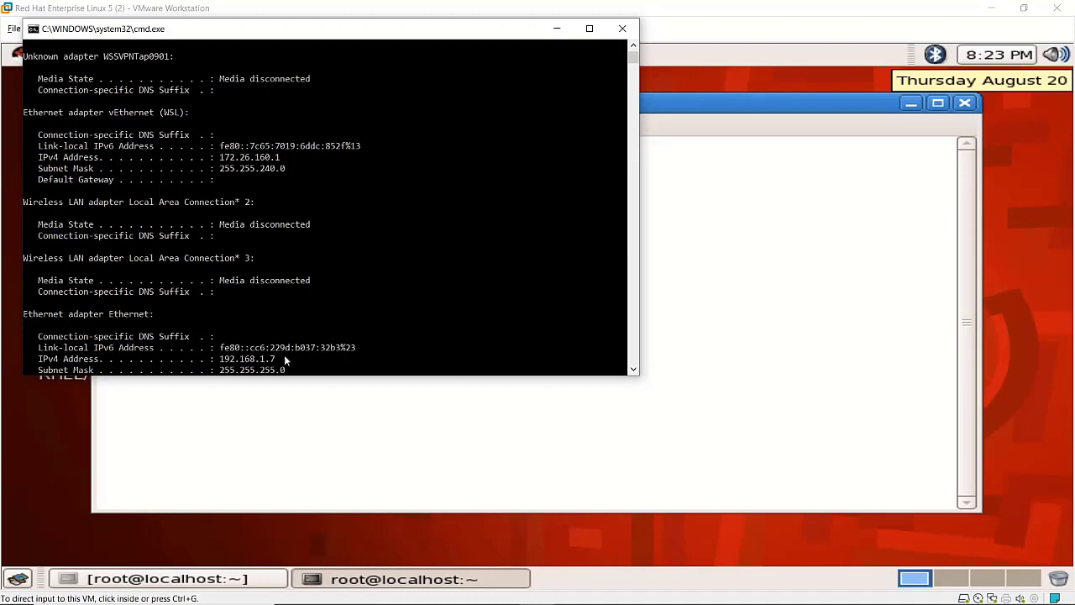
left_click(622, 29)
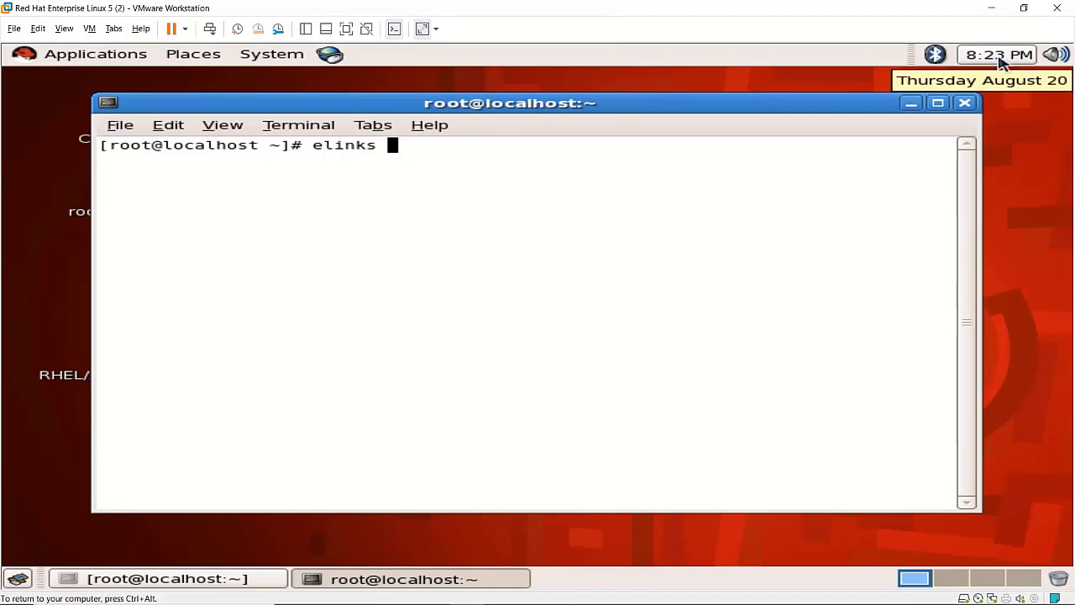
Step: Complete the elinks command with the host address 192.168.1.7 and run it
type("192")
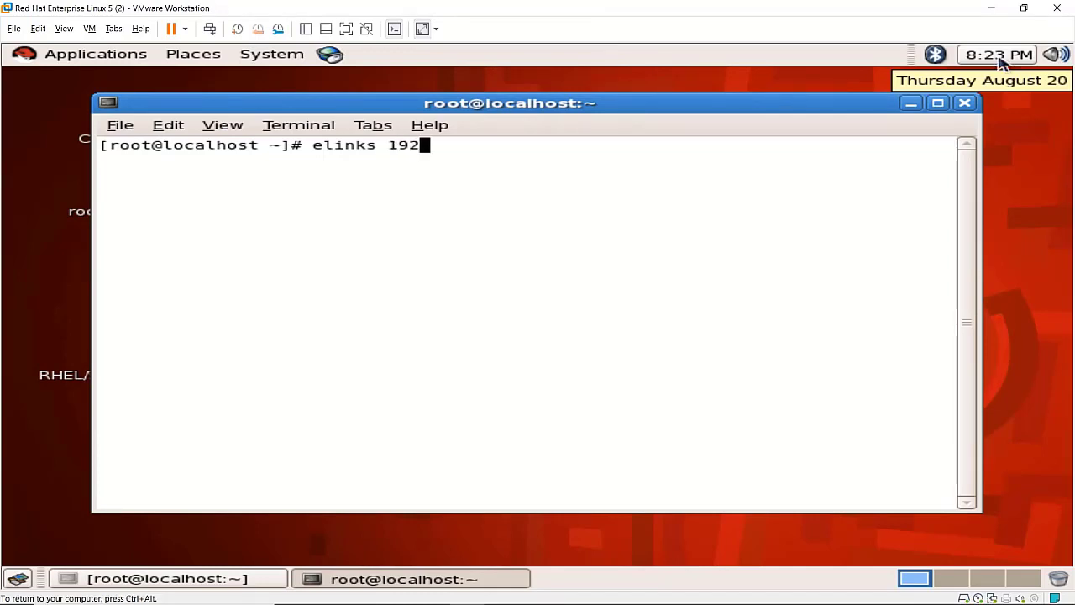
type(".168.1.7")
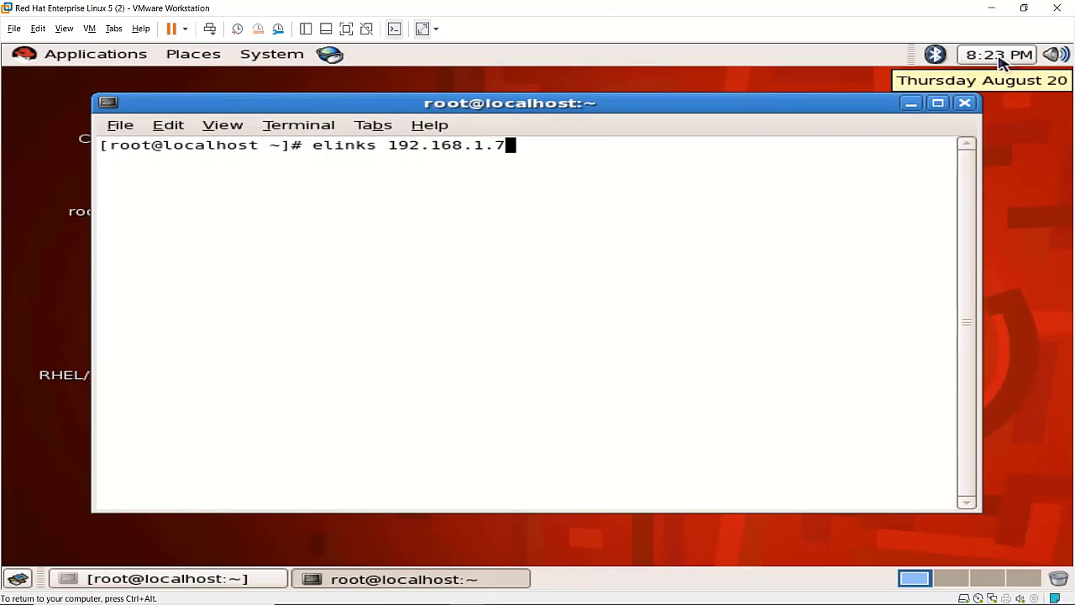
key("Return")
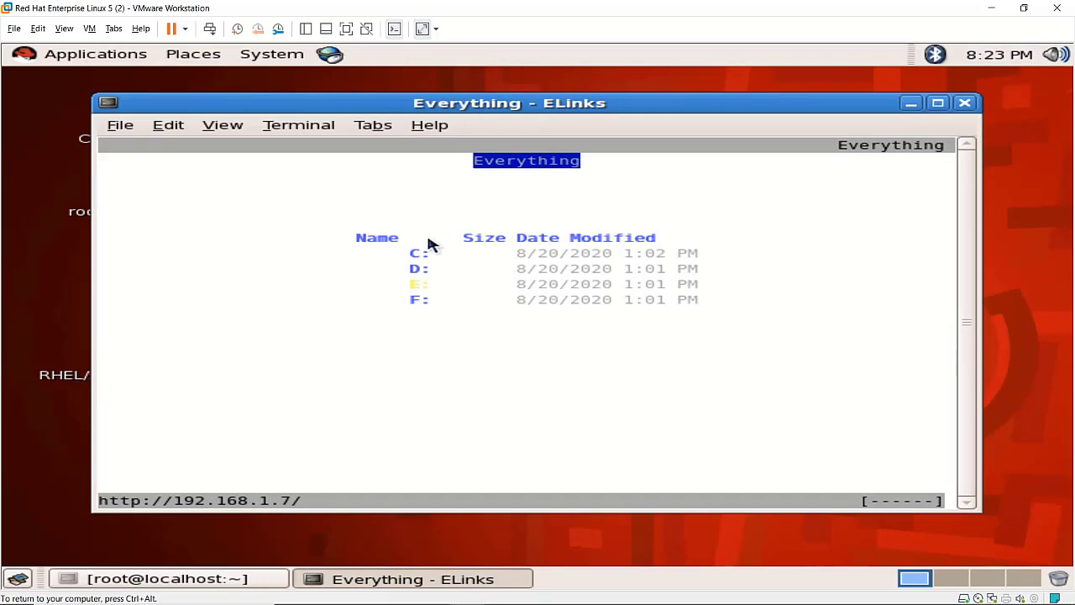
Step: Open the E: drive from the host's drive listing in ELinks
key("Down")
key("Down")
key("Down")
key("Down")
key("Down")
key("Down")
key("Down")
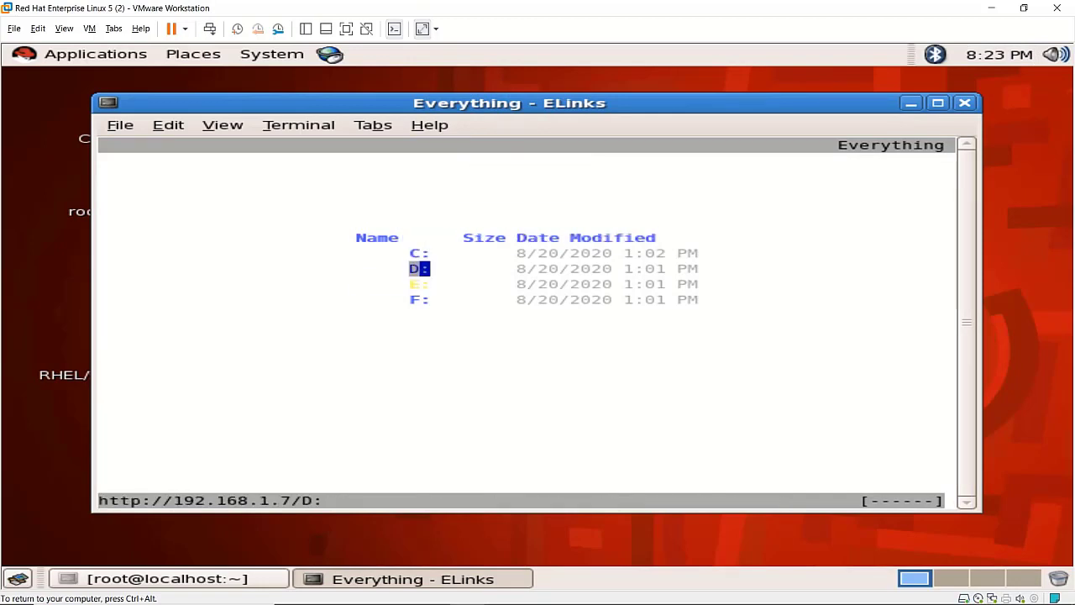
key("Return")
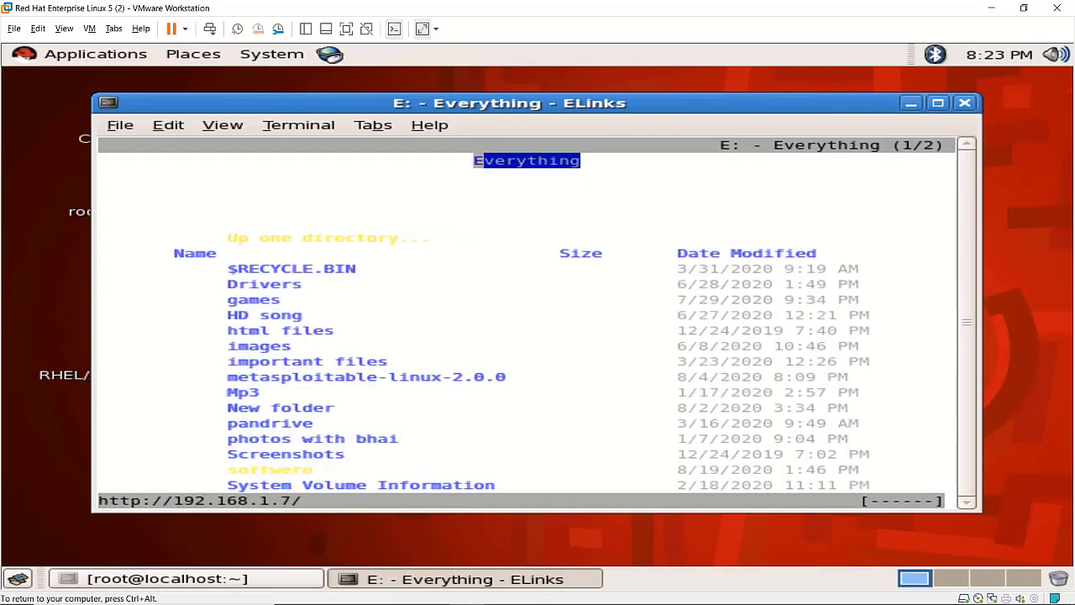
Step: Open the softwere folder on the E: drive
key("Down")
key("Down")
key("Down")
key("Down")
key("Down")
key("Down")
key("Down")
key("Down")
key("Down")
key("Down")
key("Down")
key("Down")
key("Down")
key("Down")
key("Down")
key("Down")
key("Down")
key("Down")
key("Down")
key("Down")
key("Down")
key("Down")
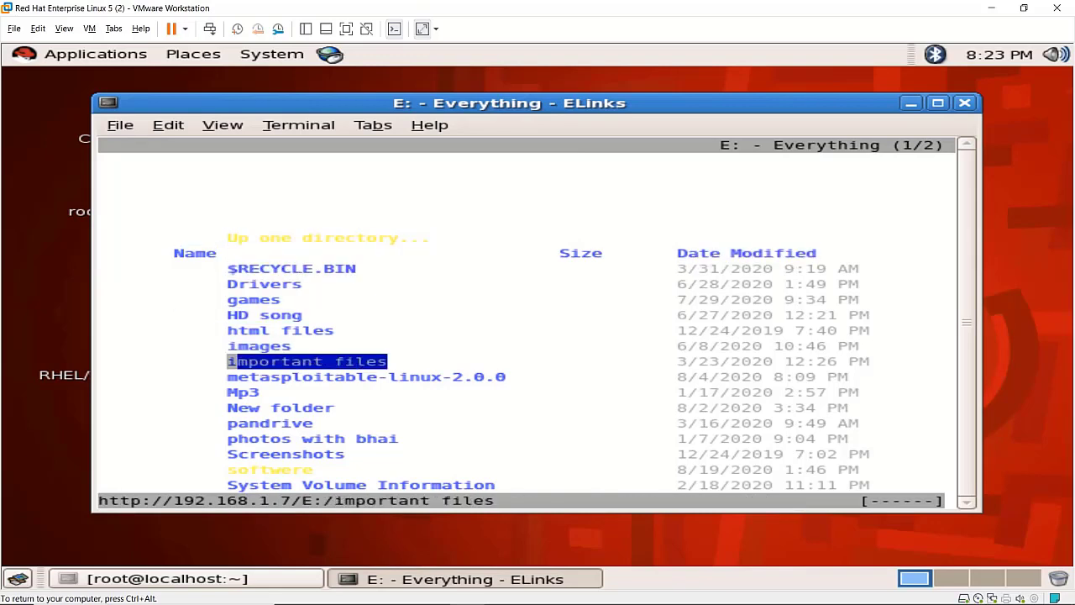
key("Down")
key("Down")
key("Down")
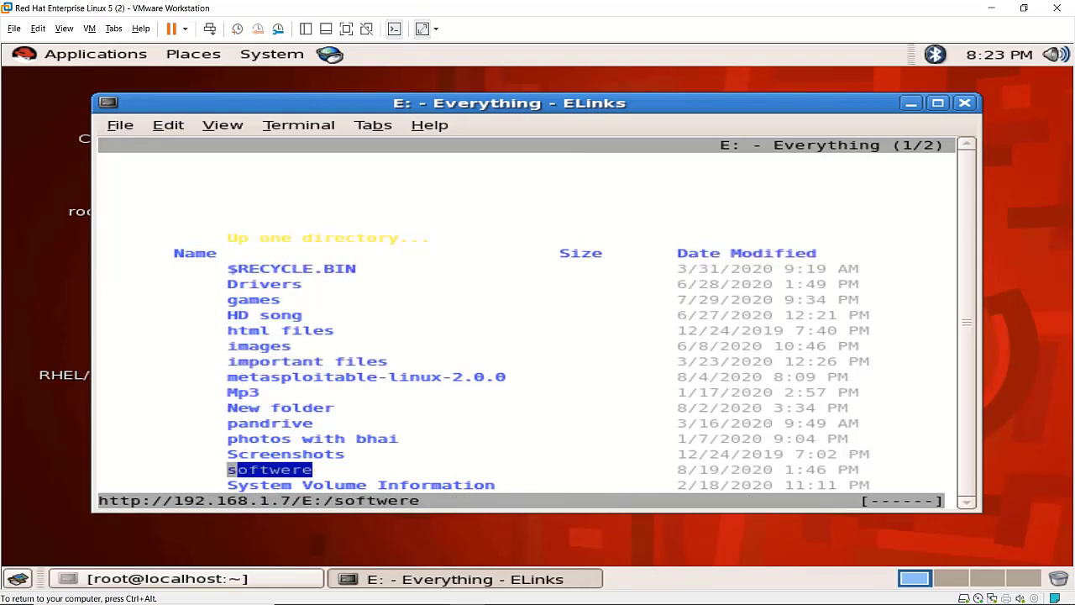
key("Down")
key("Up")
key("Return")
Step: Look through the softwere folder listing in ELinks and highlight the rhel54iso.iso file
key("Down")
key("Down")
key("Down")
key("Down")
key("Down")
key("Down")
key("Down")
key("Down")
key("Down")
key("Down")
key("Down")
key("Down")
key("Down")
key("Down")
key("Down")
key("Down")
key("Down")
key("Down")
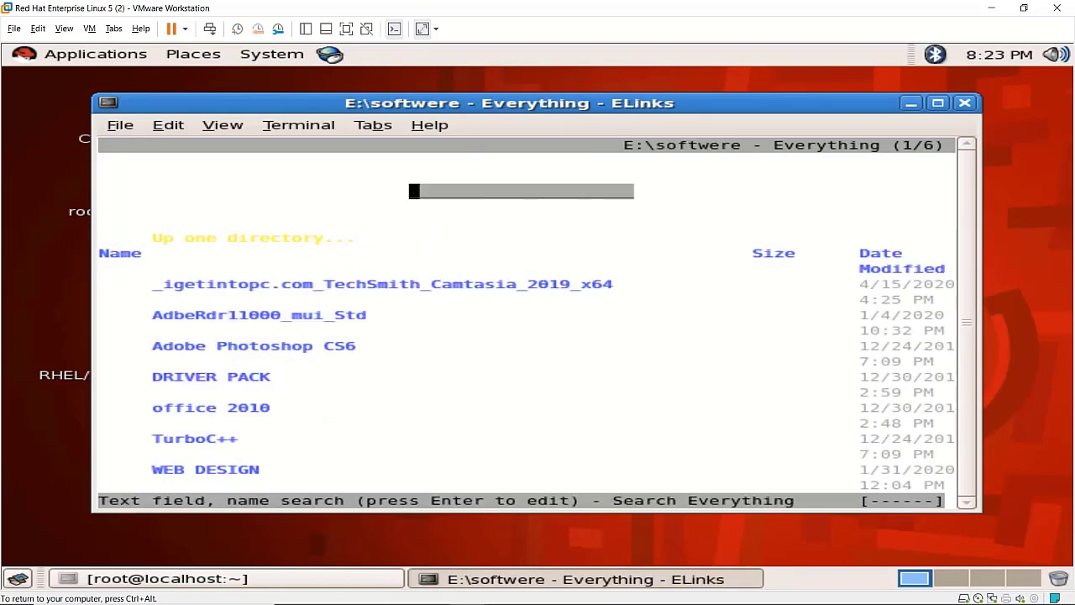
key("Down")
key("Down")
key("Down")
key("Down")
key("Down")
key("Down")
key("Down")
key("Down")
key("Down")
key("Down")
key("Down")
key("Down")
key("Down")
key("Down")
key("Down")
key("Down")
key("Down")
key("Down")
key("Down")
key("Down")
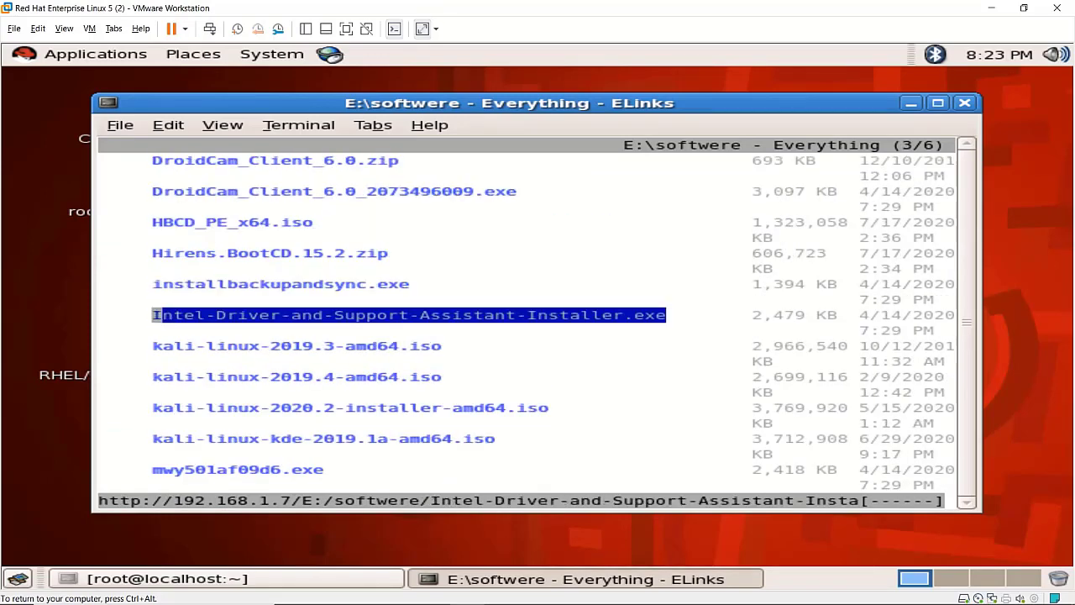
key("Up")
key("Up")
key("Up")
key("Up")
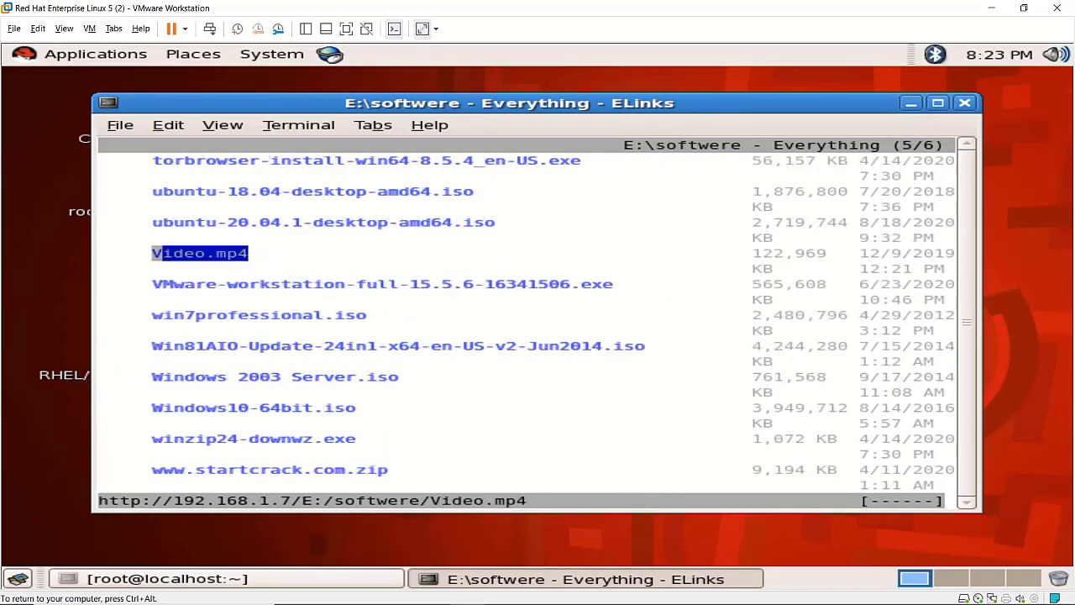
key("Up")
key("Up")
key("Up")
key("Up")
key("Up")
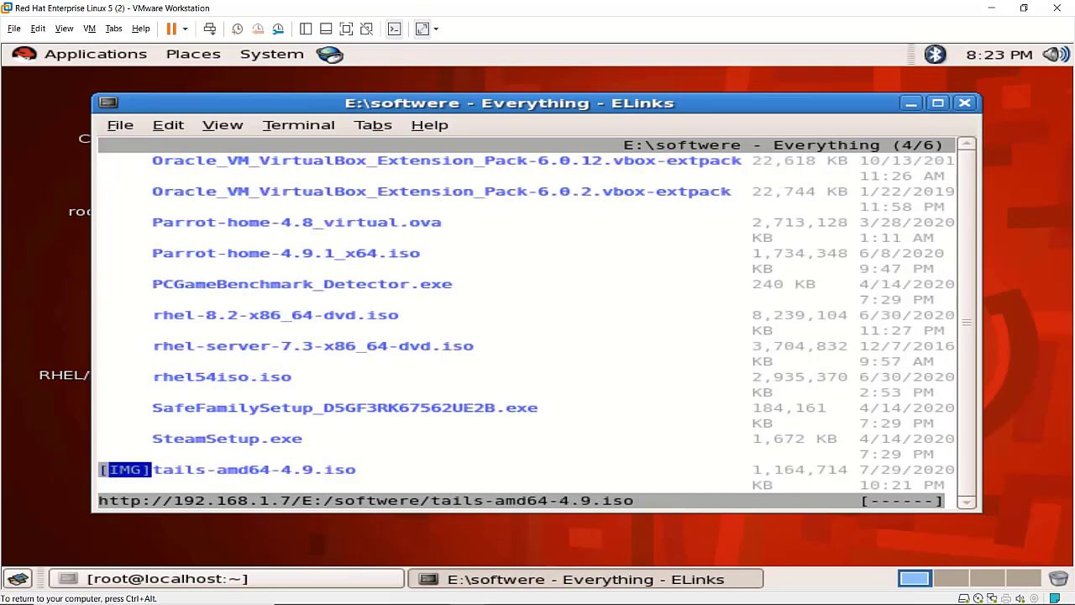
key("Up")
key("Up")
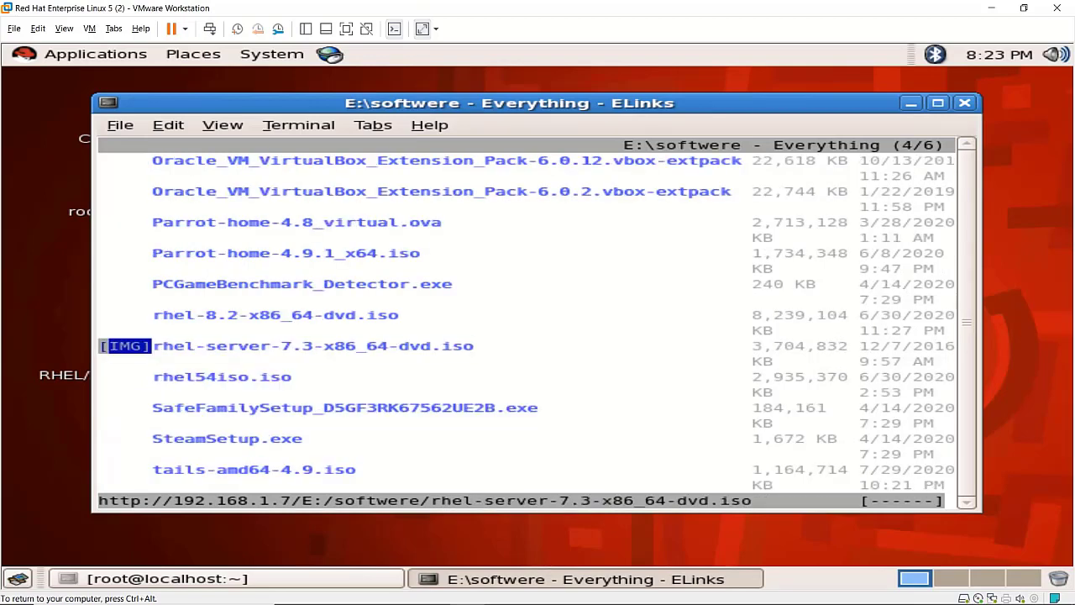
key("Down")
key("Down")
key("Down")
key("Down")
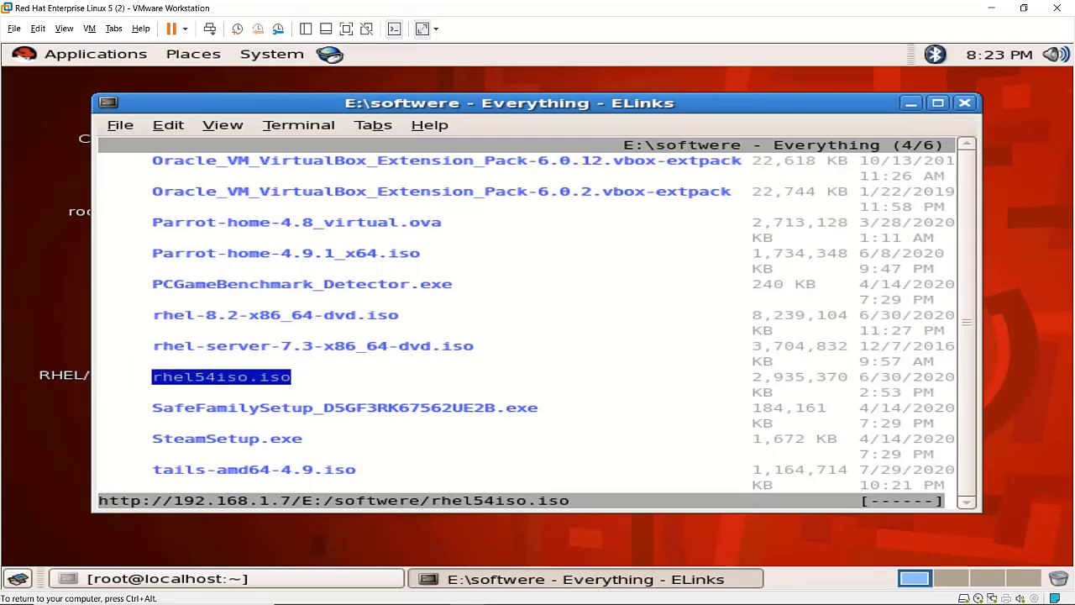
Step: Save rhel54iso.iso to the file path ./rhel54iso.iso and start its download
key("Return")
key("Tab")
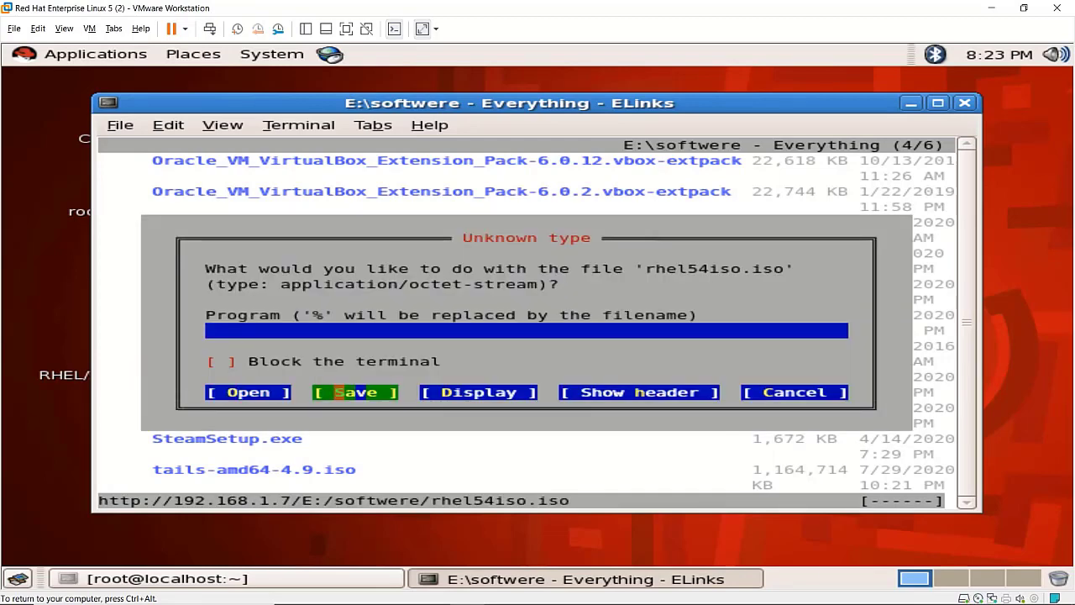
key("Return")
key("Tab")
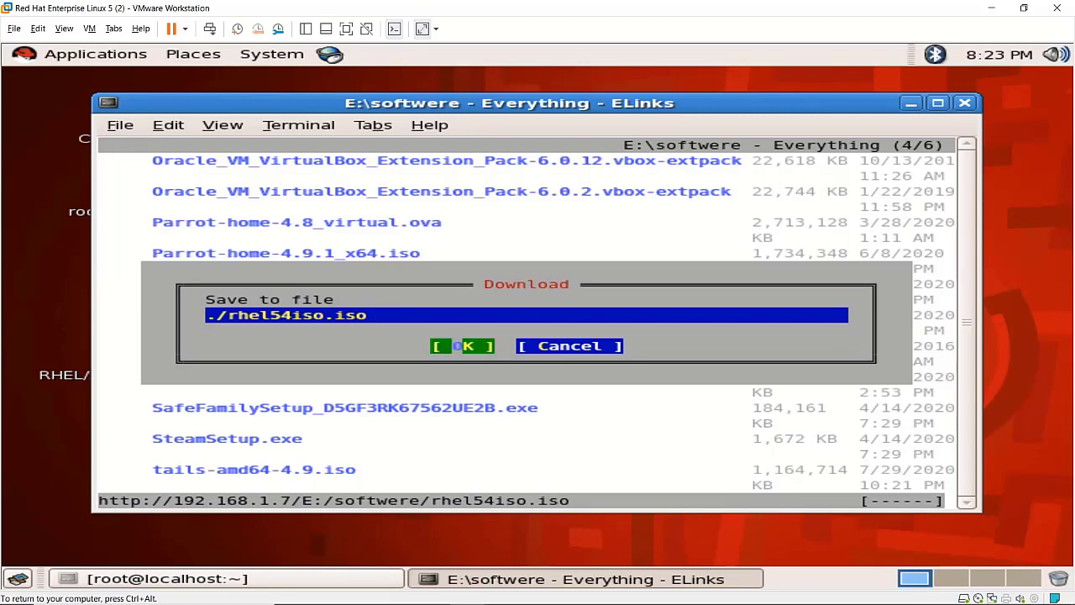
key("Return")
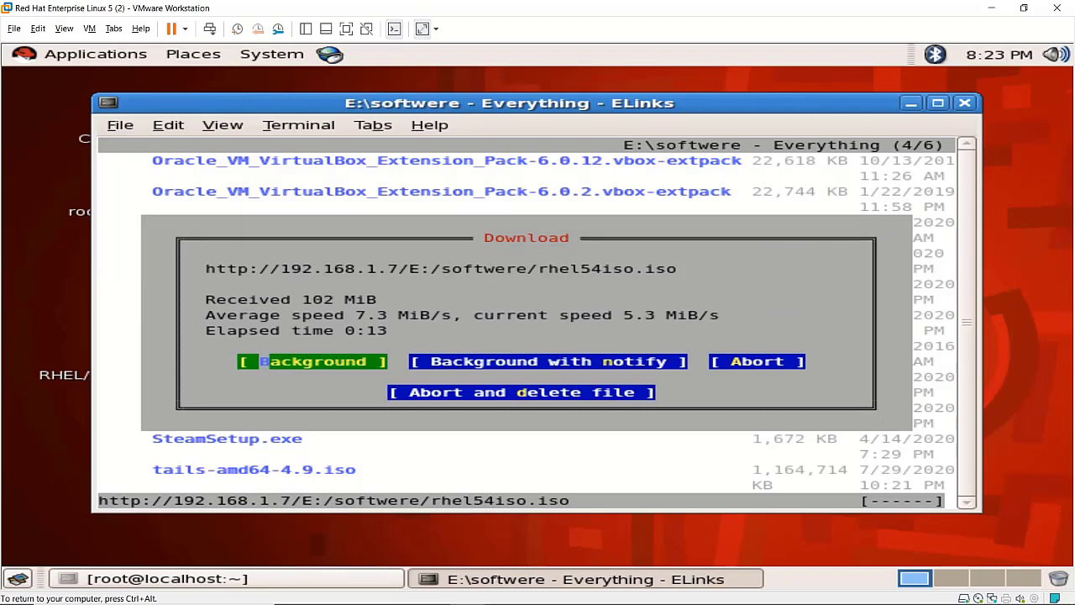